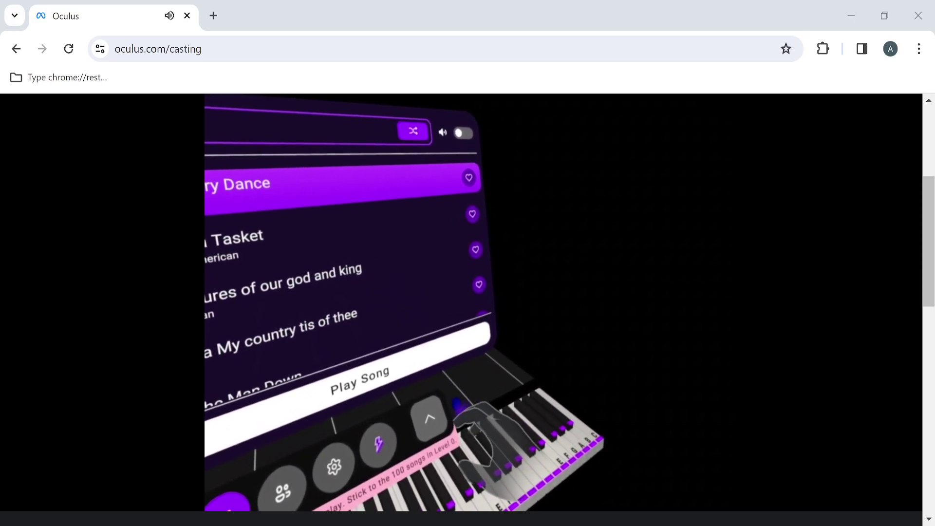
scroll(467, 292, down, 1)
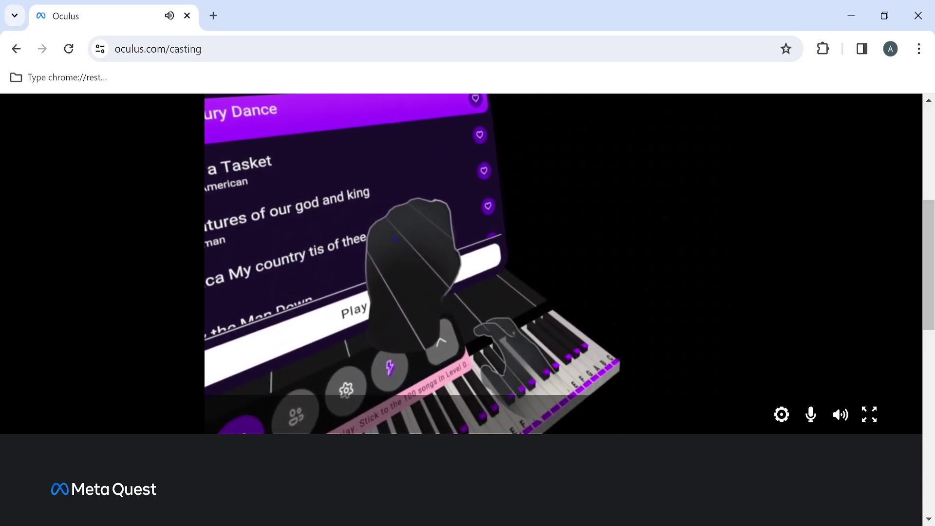
- Make the casting page's headset video fill the screen
click(869, 414)
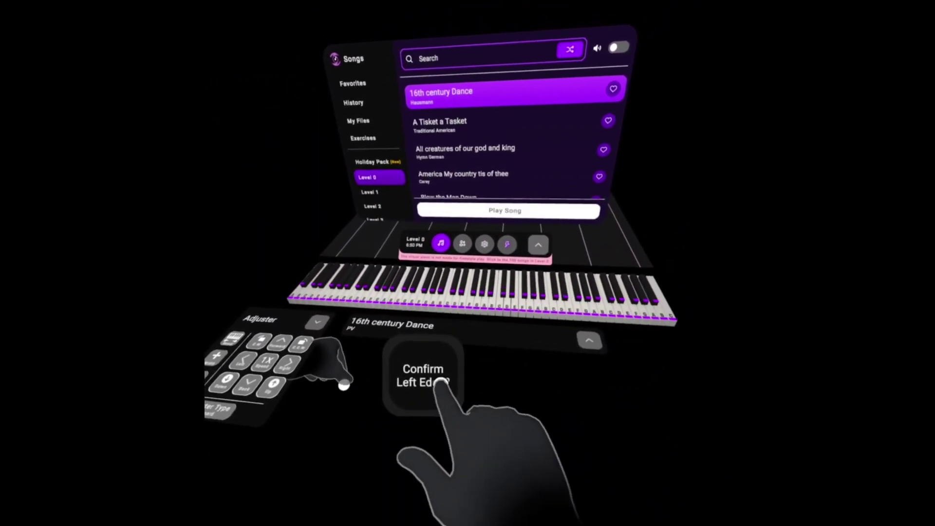
- Confirm the left edge, then the right edge, of the virtual keyboard
click(424, 365)
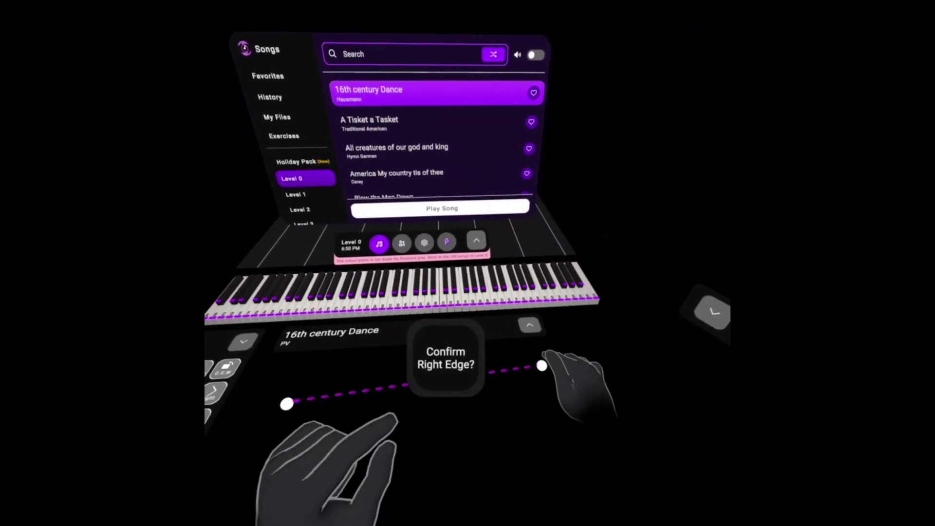
click(440, 364)
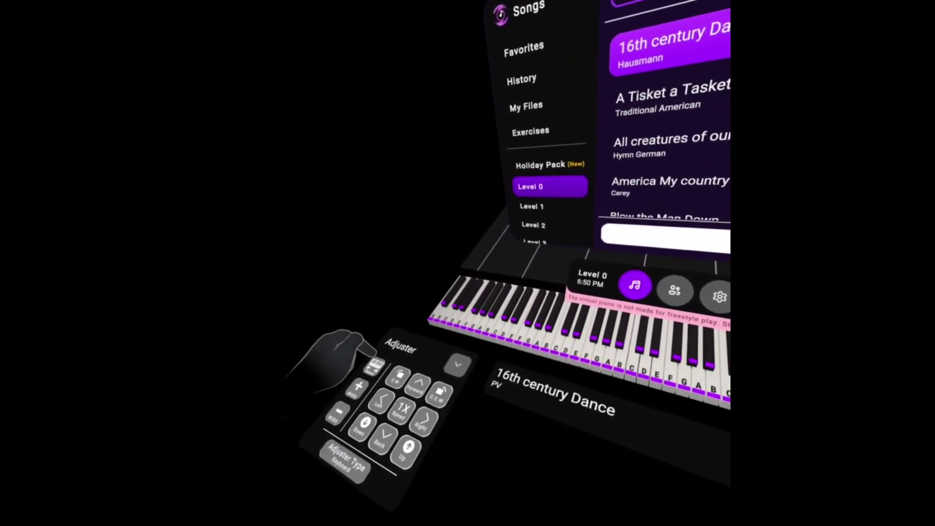
- Re-mark and confirm the virtual keyboard's left edge over the piano's left end
click(373, 364)
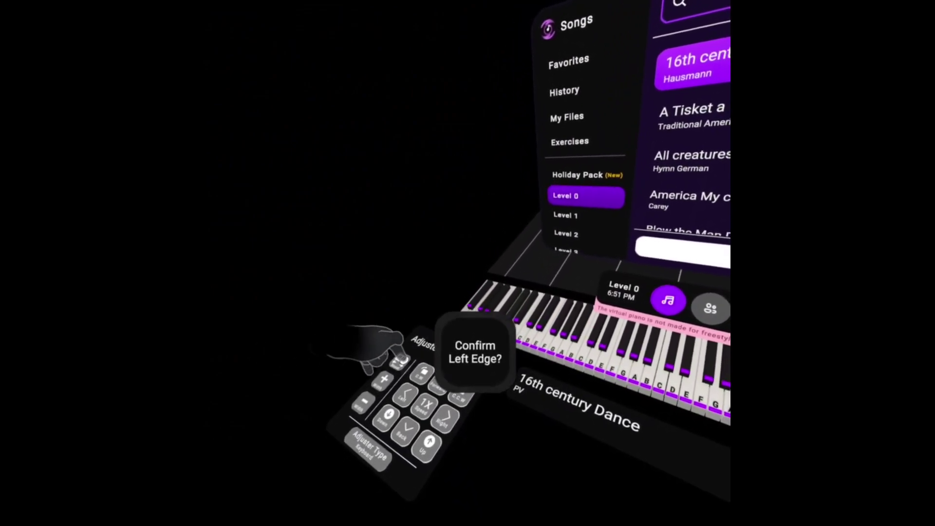
click(386, 345)
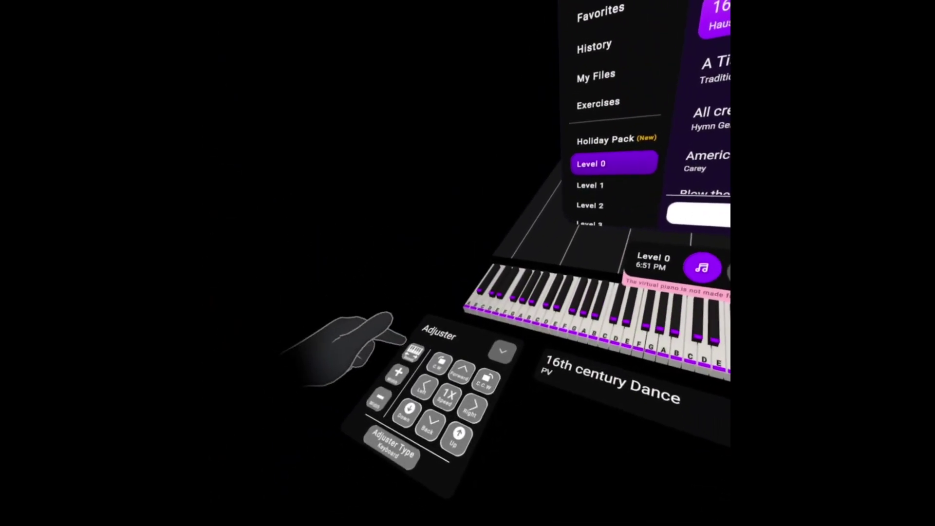
click(417, 350)
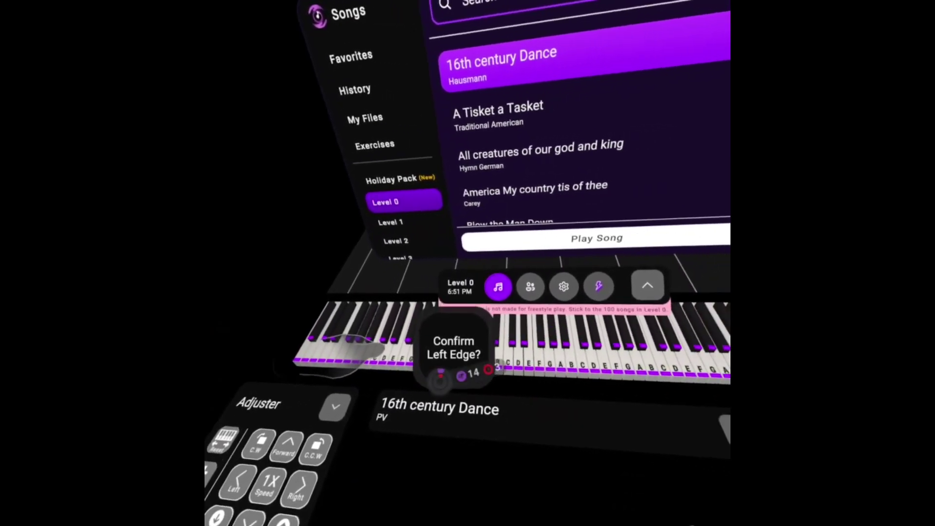
- Confirm the left edge and set the keyboard's right end
click(431, 350)
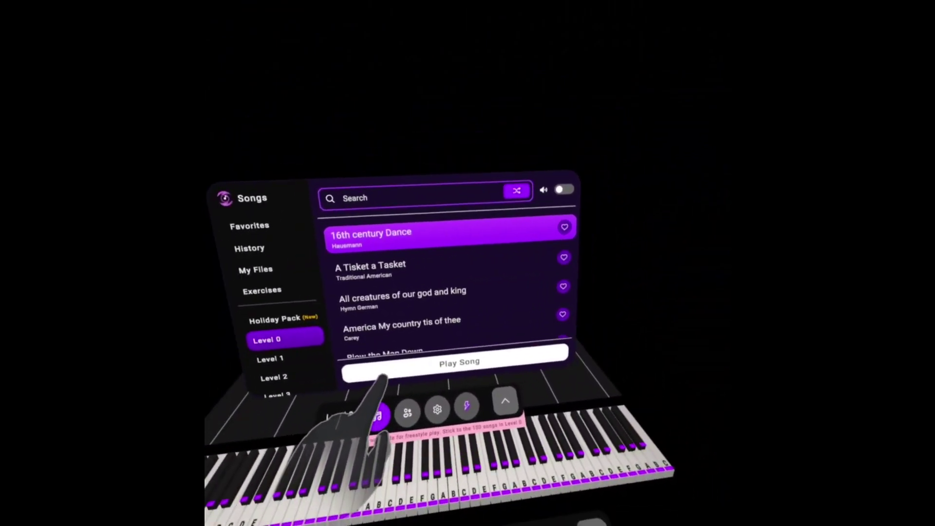
- Start '16th century Dance' and play it through to the end
click(409, 354)
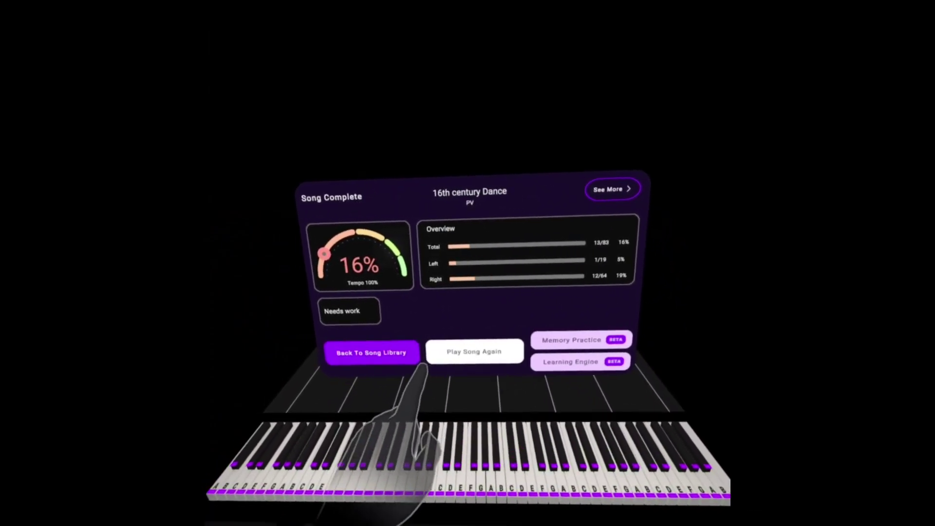
- Return from the 16th century Dance results to the Level 0 song list
click(378, 349)
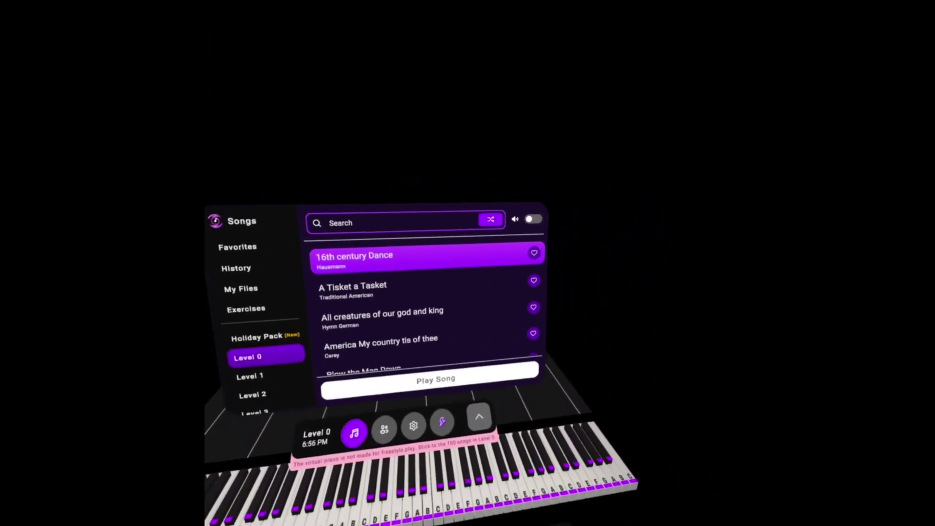